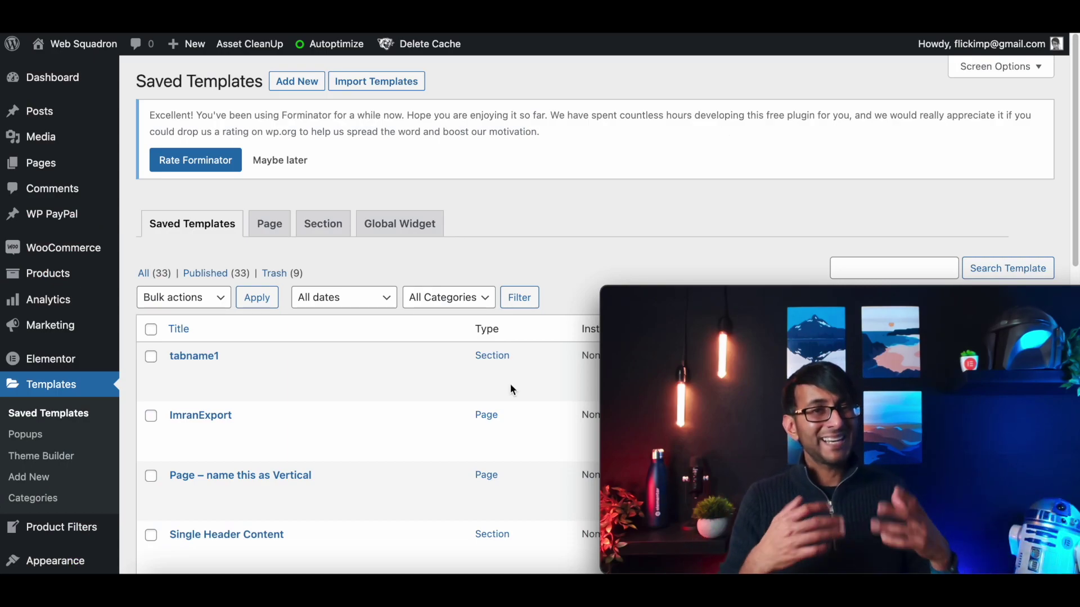
- Add a new template of type Search Results named 'Search Results'
{"action": "left_click", "coordinate": [303, 84]}
{"action": "mouse_move", "coordinate": [632, 304]}
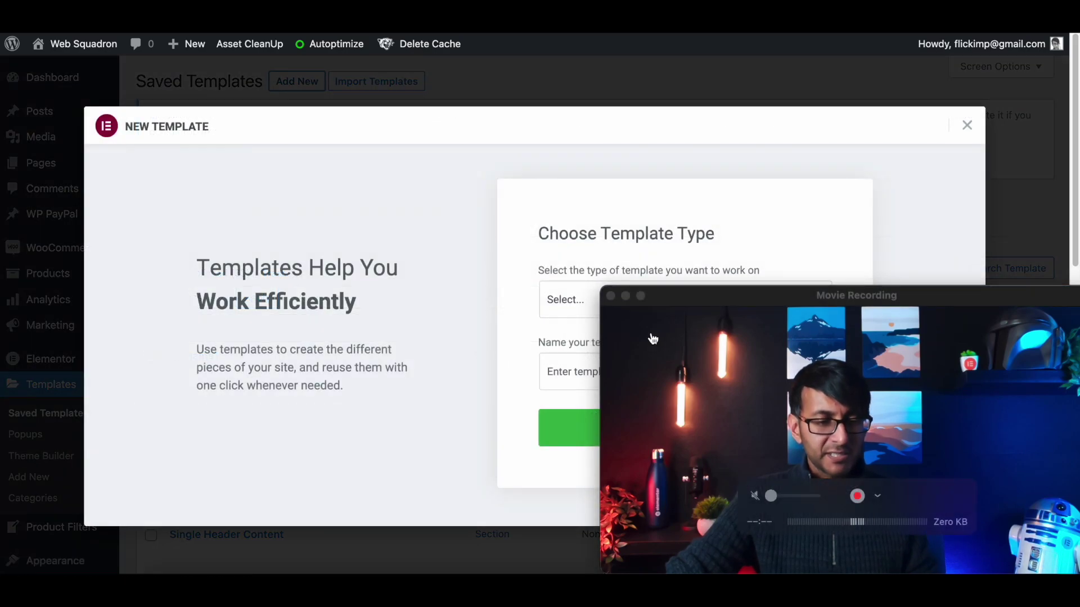
{"action": "left_click", "coordinate": [625, 297]}
{"action": "left_click", "coordinate": [608, 307]}
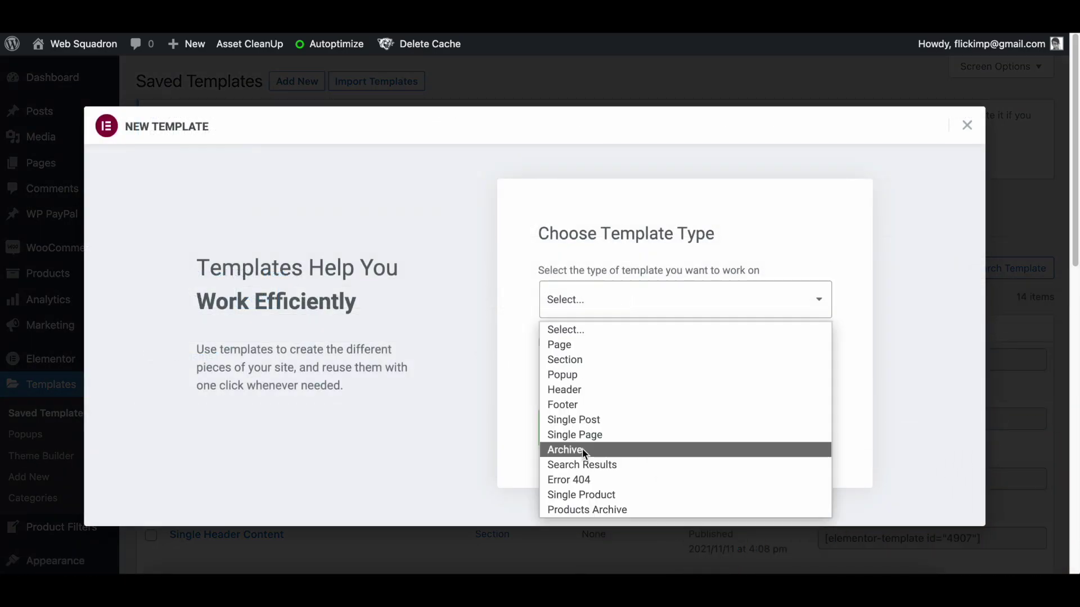
{"action": "left_click", "coordinate": [590, 464]}
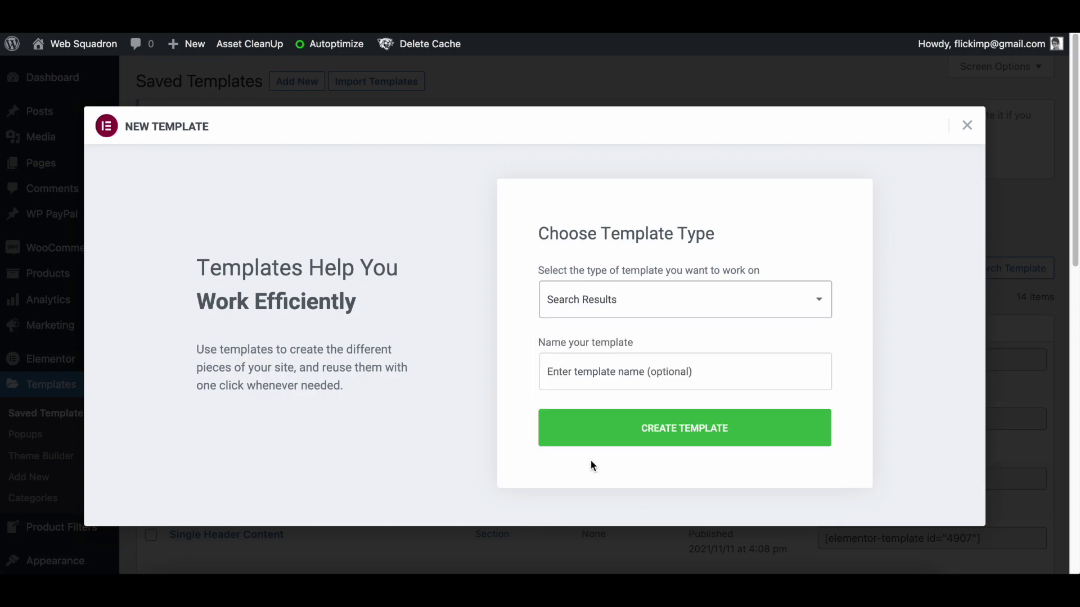
{"action": "left_click", "coordinate": [646, 369]}
{"action": "type", "text": "Search Results"}
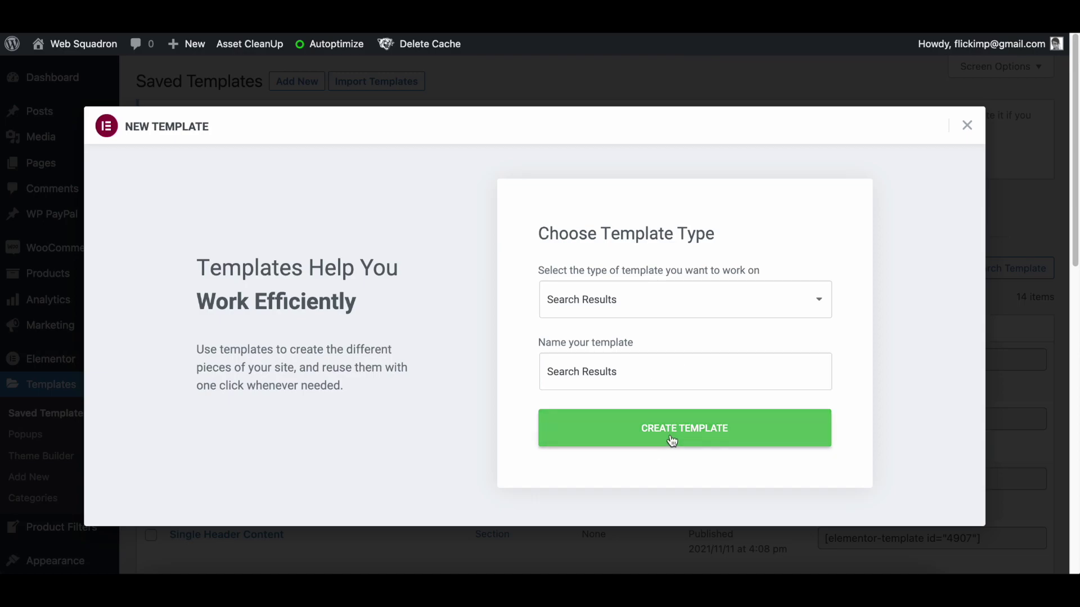
{"action": "left_click", "coordinate": [672, 439]}
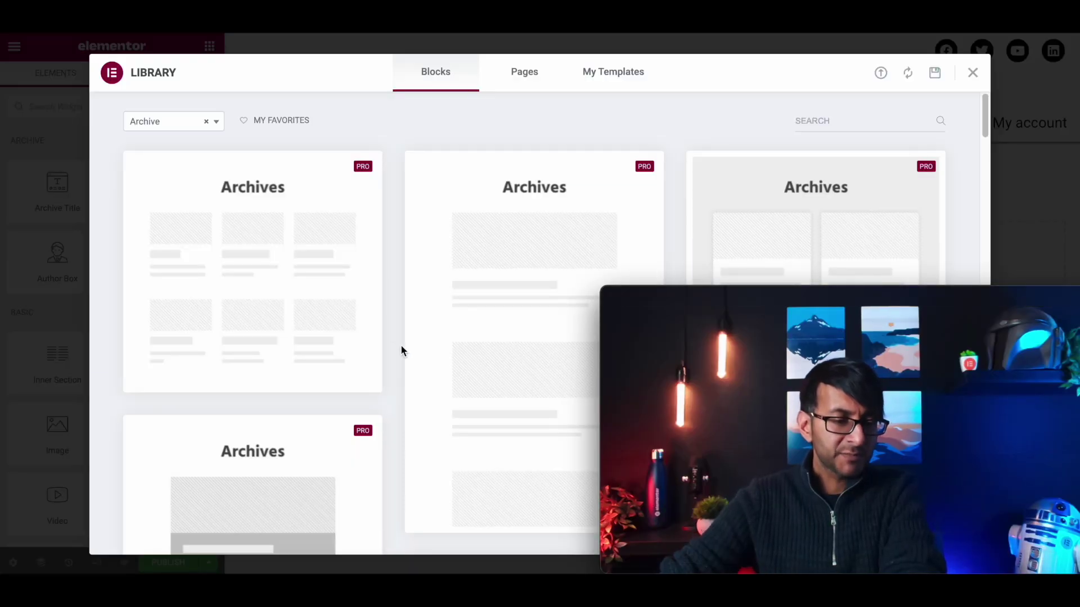
- Create the template and scroll through the library's block designs
{"action": "scroll", "coordinate": [451, 355], "scroll_direction": "down", "scroll_amount": 3}
{"action": "mouse_move", "coordinate": [675, 305]}
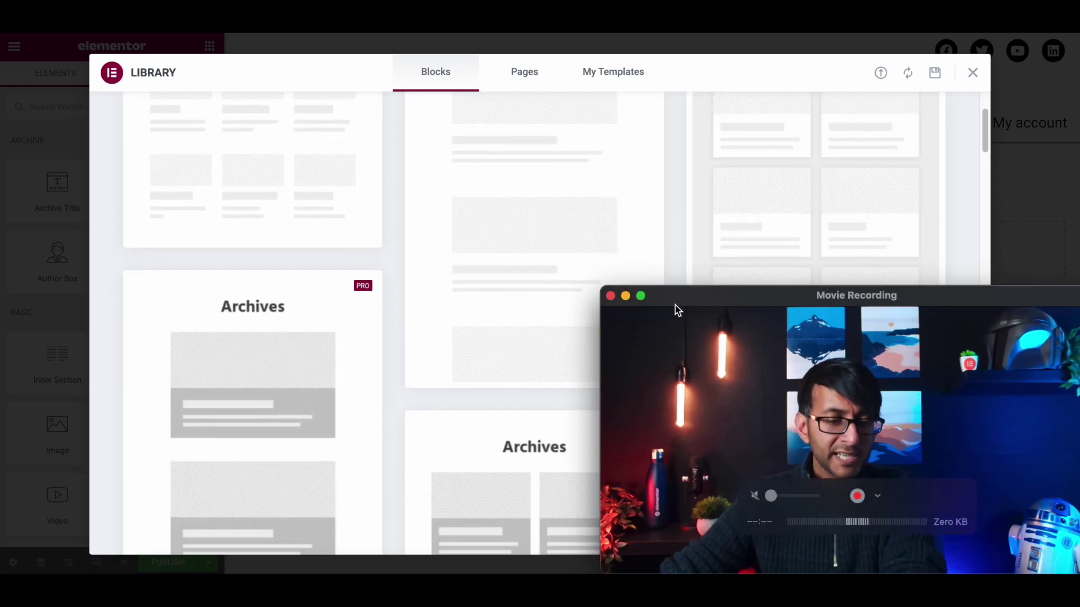
{"action": "left_click", "coordinate": [625, 297]}
{"action": "scroll", "coordinate": [774, 369], "scroll_direction": "down", "scroll_amount": 5}
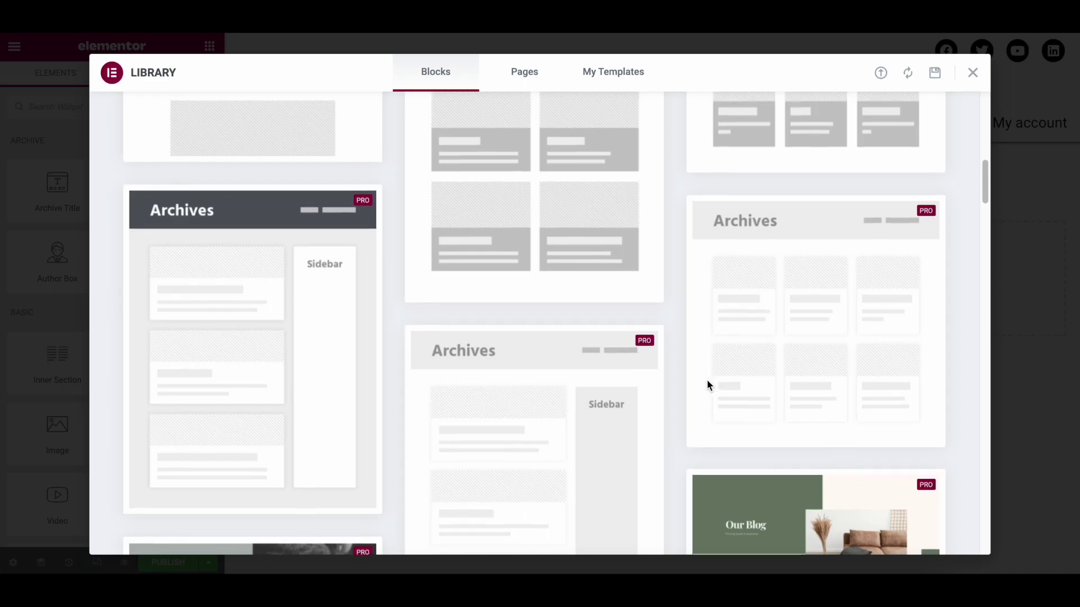
{"action": "scroll", "coordinate": [331, 335], "scroll_direction": "down", "scroll_amount": 8}
{"action": "scroll", "coordinate": [359, 347], "scroll_direction": "down", "scroll_amount": 5}
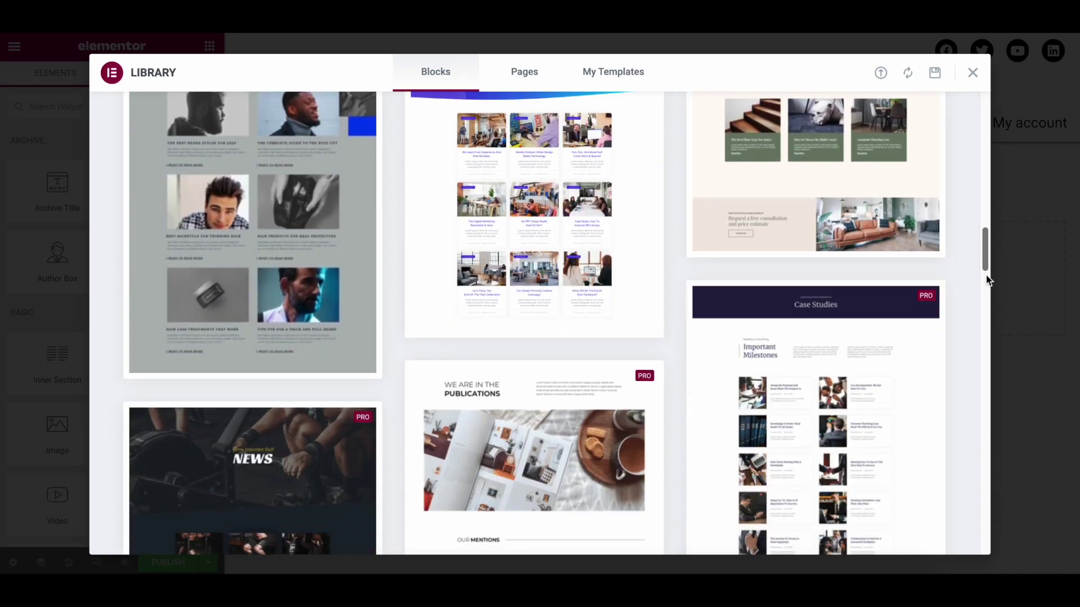
- Preview the three-column Archives block and insert it into the template
{"action": "left_click_drag", "start_coordinate": [985, 260], "coordinate": [1010, 120]}
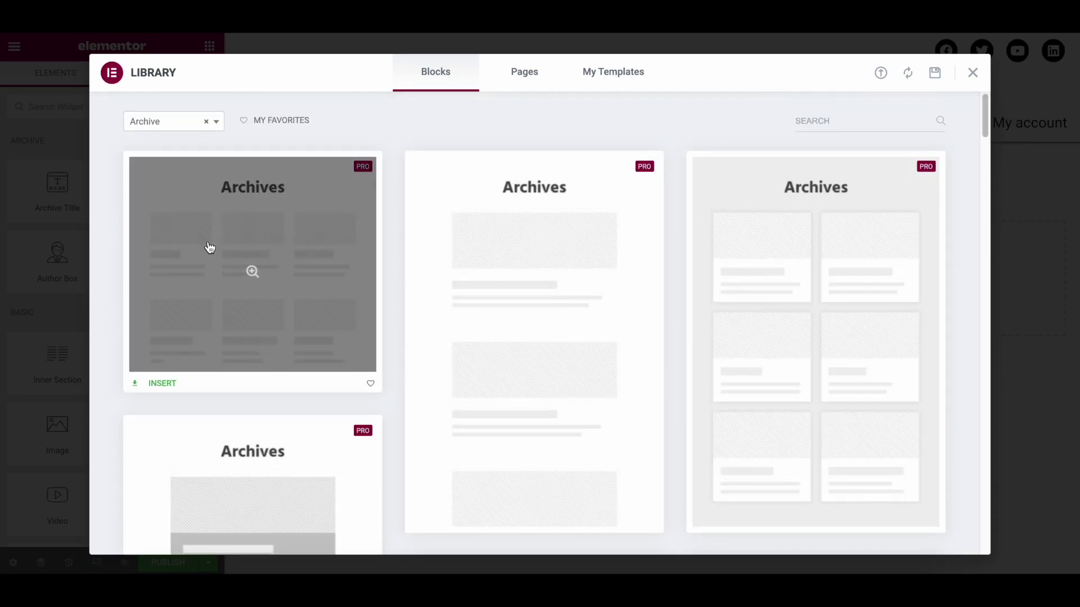
{"action": "left_click", "coordinate": [215, 264]}
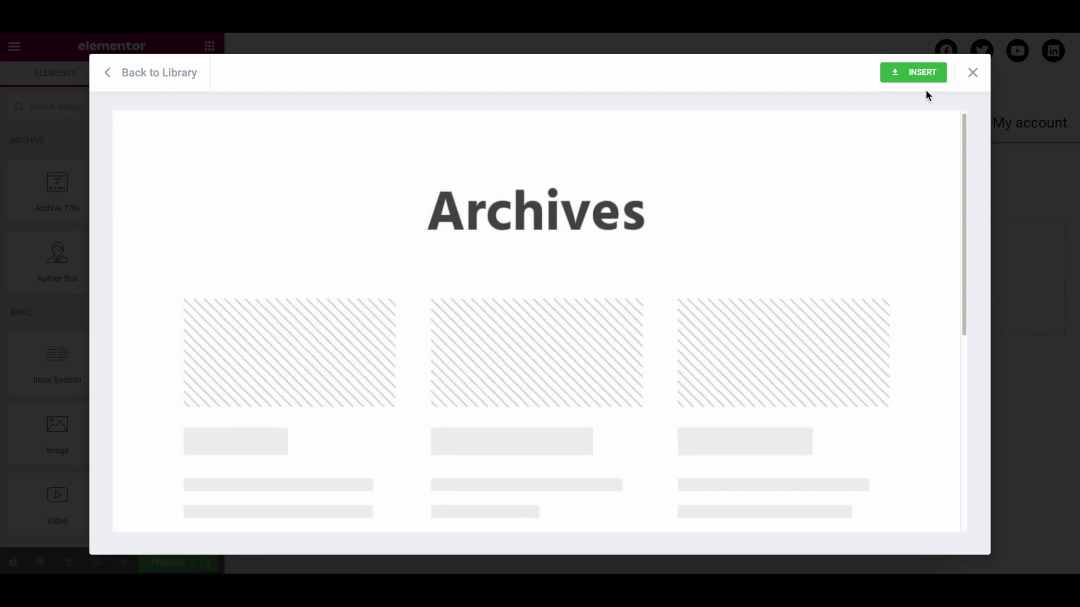
{"action": "left_click", "coordinate": [931, 77]}
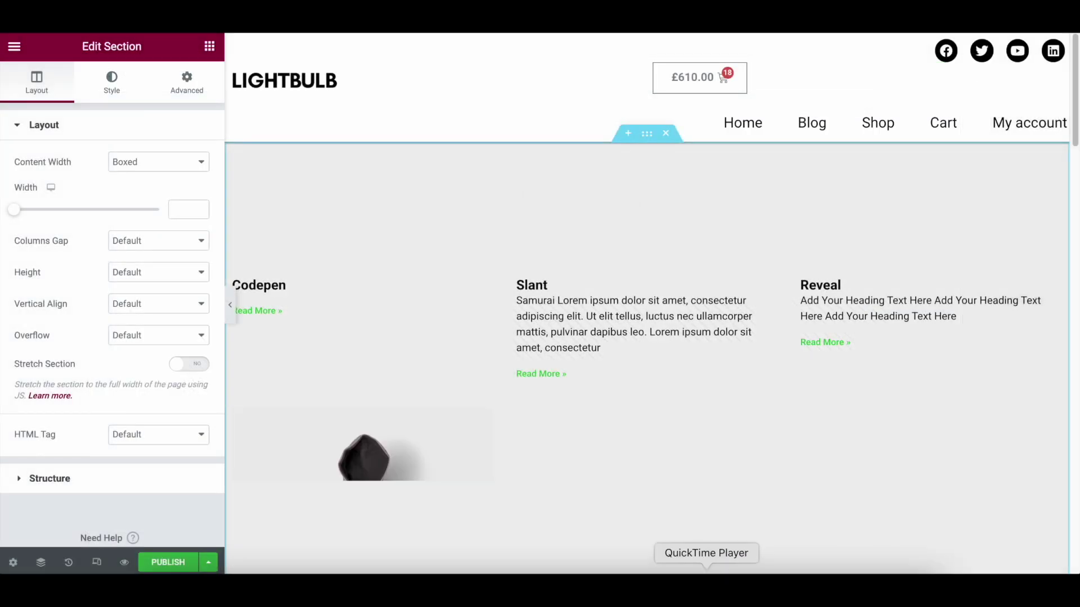
- Review the 'Search Results for:' heading and three-column post grid, then select the Archive Posts widget
{"action": "scroll", "coordinate": [379, 387], "scroll_direction": "down", "scroll_amount": 5}
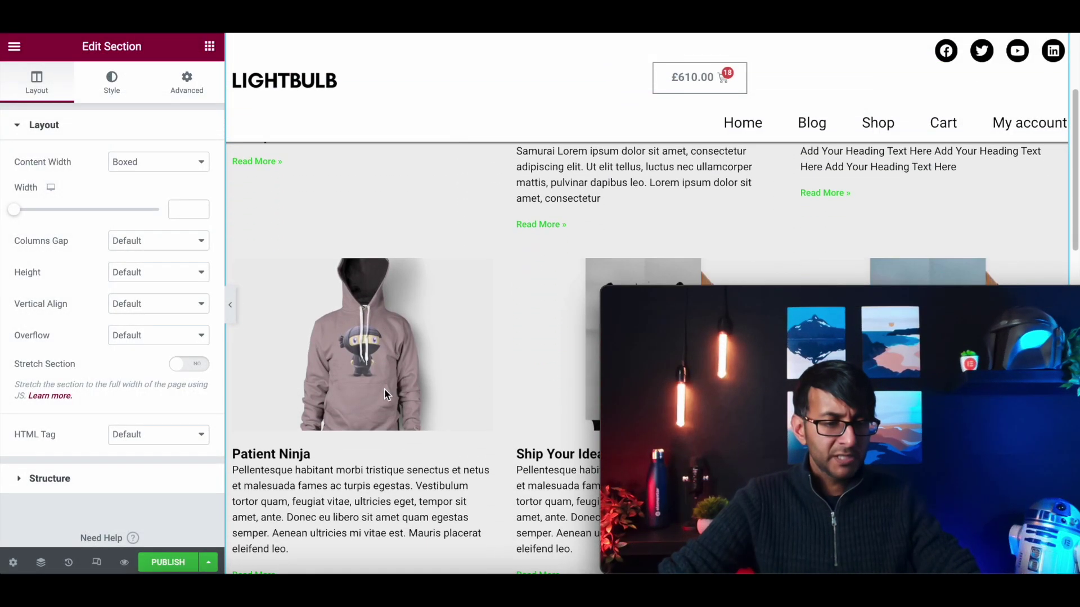
{"action": "scroll", "coordinate": [383, 415], "scroll_direction": "up", "scroll_amount": 4}
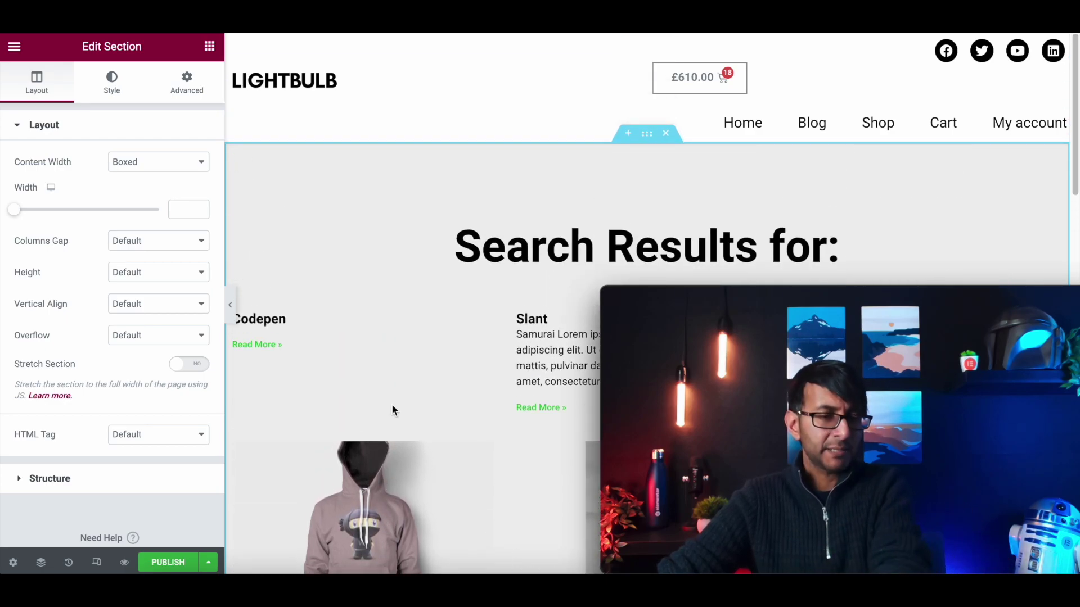
{"action": "scroll", "coordinate": [391, 406], "scroll_direction": "down", "scroll_amount": 4}
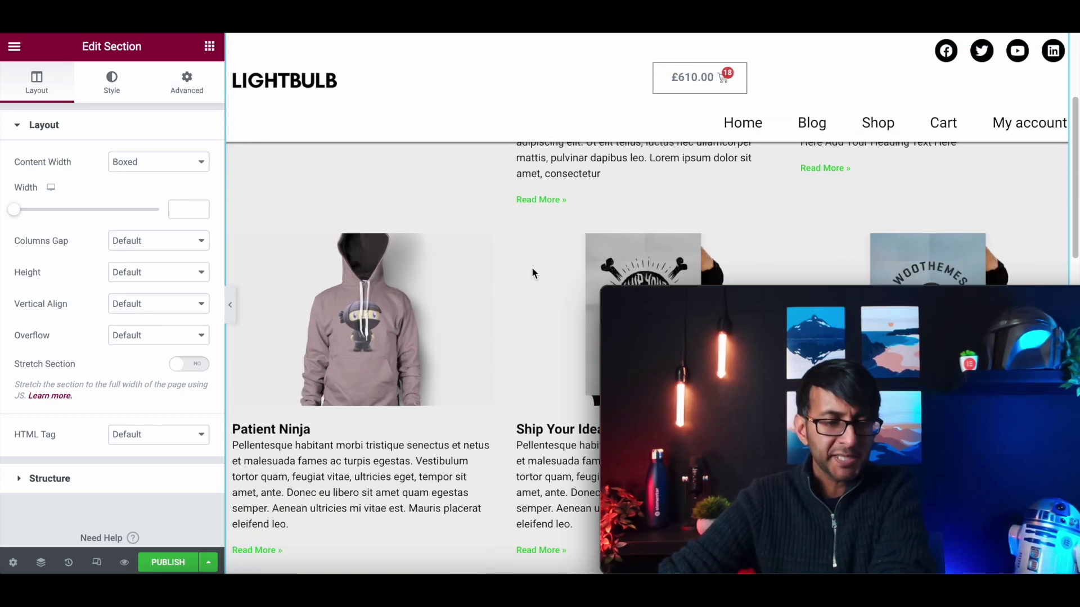
{"action": "scroll", "coordinate": [687, 235], "scroll_direction": "up", "scroll_amount": 3}
{"action": "scroll", "coordinate": [666, 257], "scroll_direction": "down", "scroll_amount": 1}
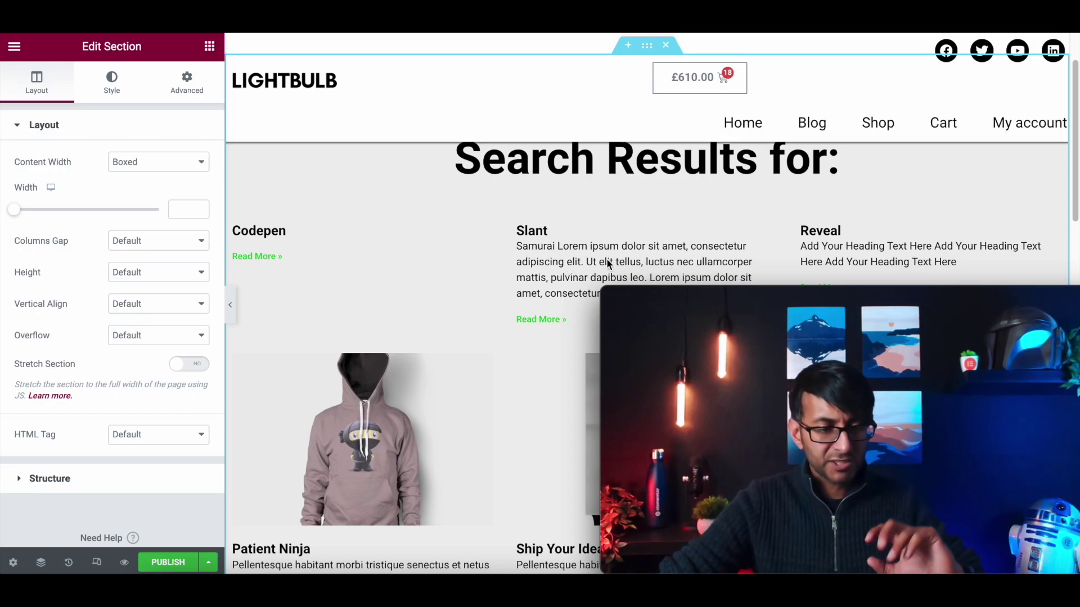
{"action": "scroll", "coordinate": [256, 430], "scroll_direction": "down", "scroll_amount": 5}
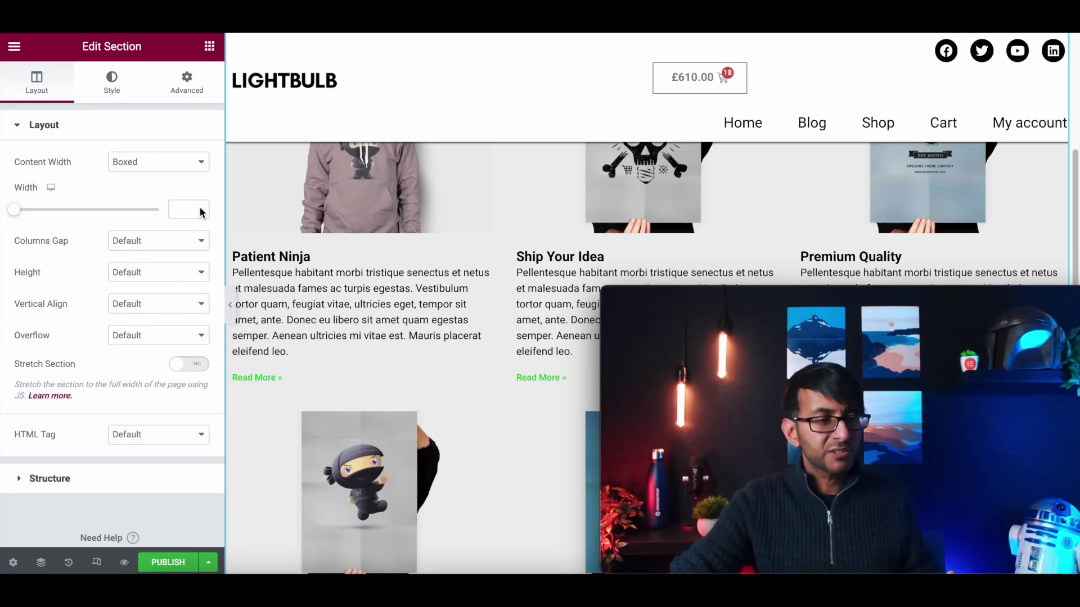
{"action": "scroll", "coordinate": [453, 234], "scroll_direction": "up", "scroll_amount": 5}
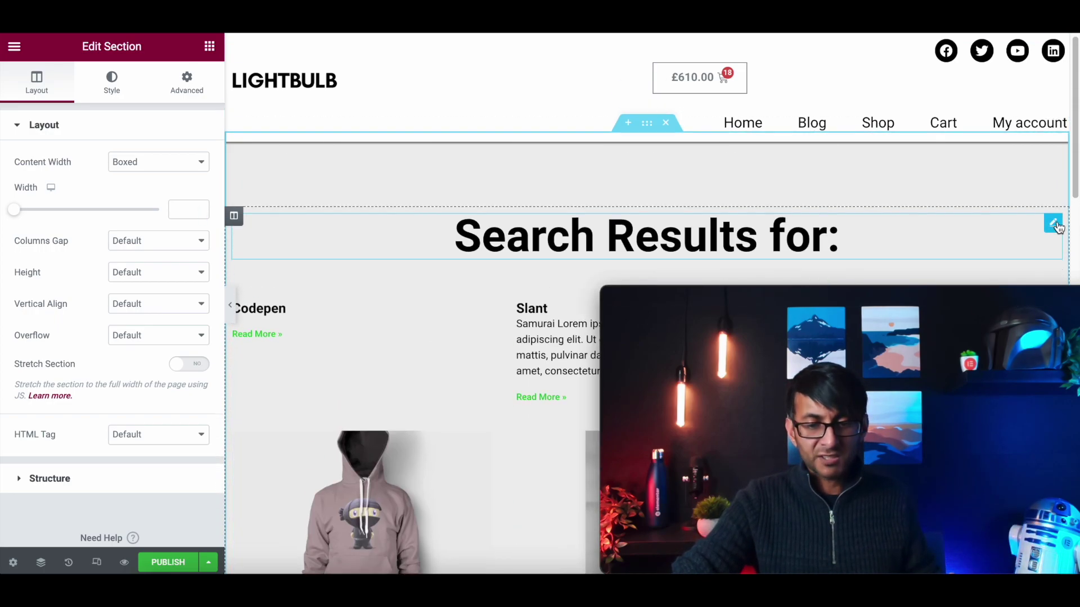
{"action": "scroll", "coordinate": [732, 237], "scroll_direction": "down", "scroll_amount": 4}
{"action": "scroll", "coordinate": [836, 222], "scroll_direction": "up", "scroll_amount": 2}
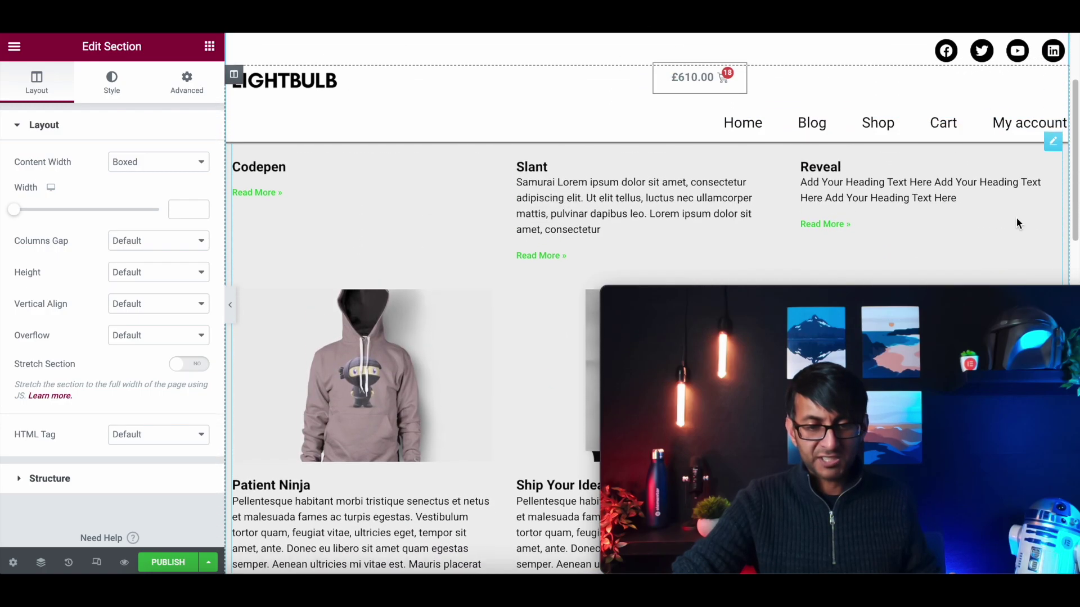
{"action": "left_click", "coordinate": [1053, 145]}
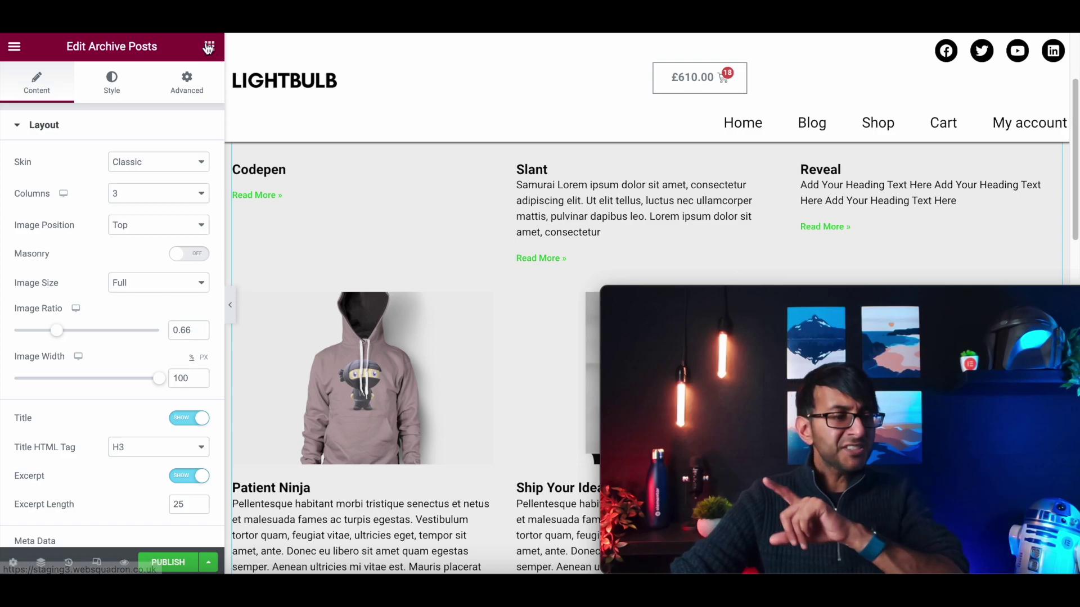
- Go back to the widgets panel and scroll through the available widgets
{"action": "left_click", "coordinate": [208, 49]}
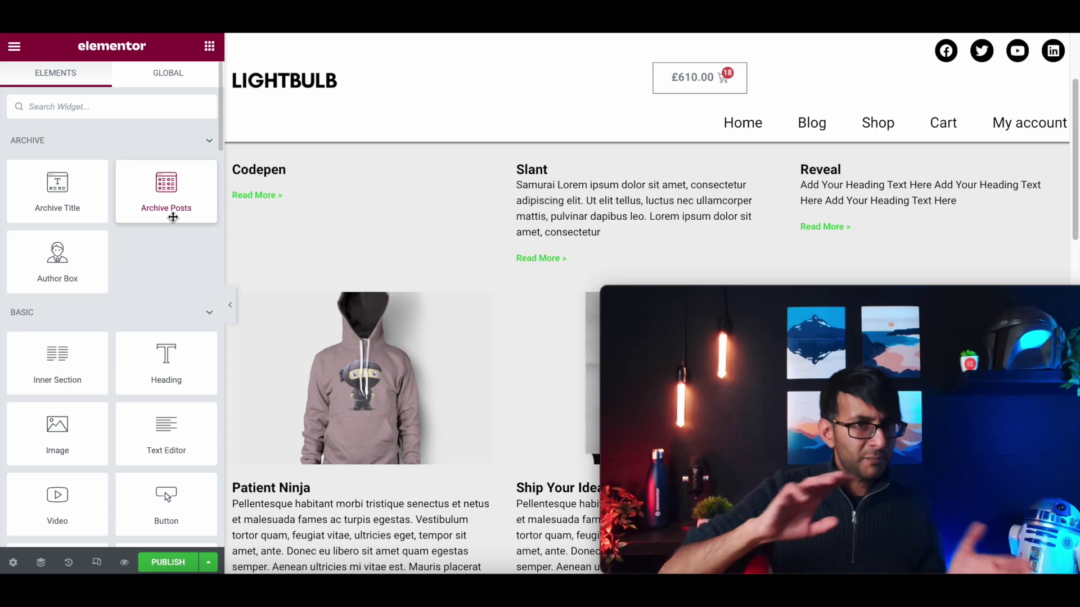
{"action": "scroll", "coordinate": [163, 315], "scroll_direction": "down", "scroll_amount": 1}
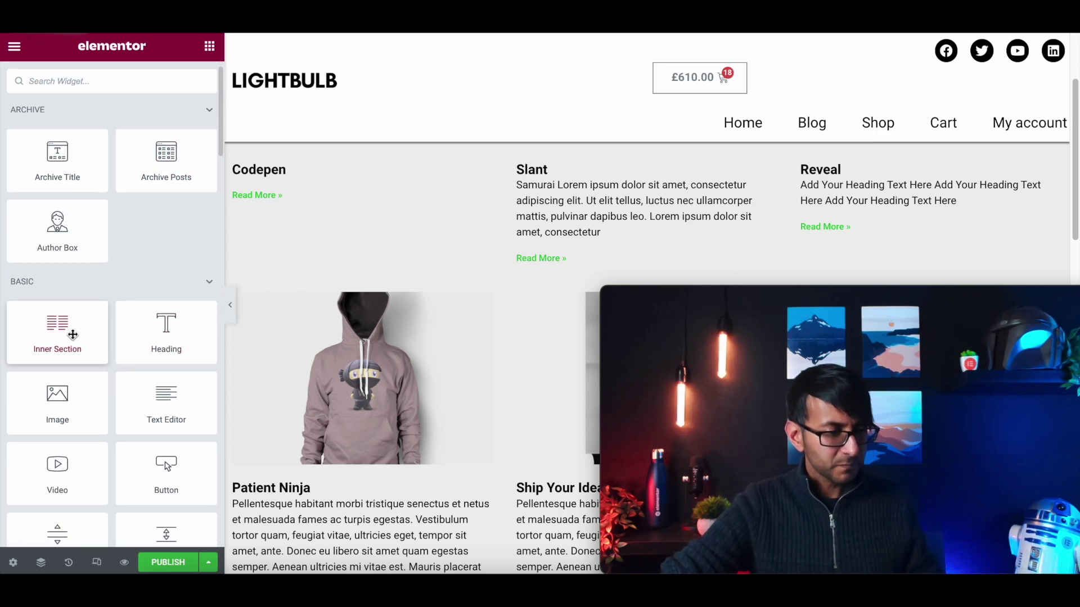
{"action": "scroll", "coordinate": [131, 275], "scroll_direction": "up", "scroll_amount": 1}
- Try the Cards and Full Content skins on the archive posts, then revert to Classic
{"action": "left_click", "coordinate": [528, 239]}
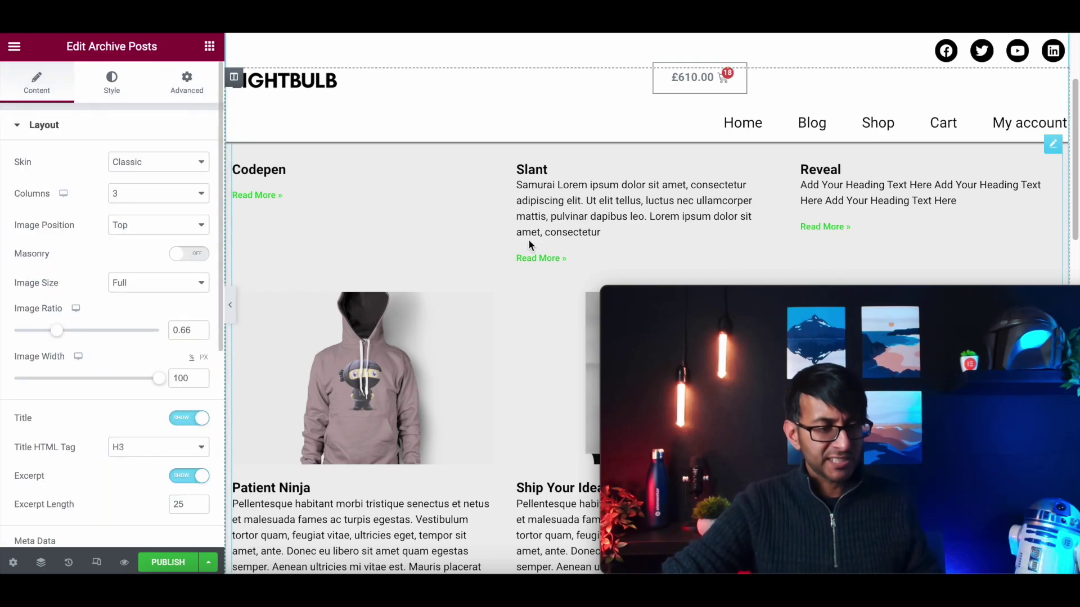
{"action": "left_click", "coordinate": [152, 169]}
{"action": "left_click", "coordinate": [149, 192]}
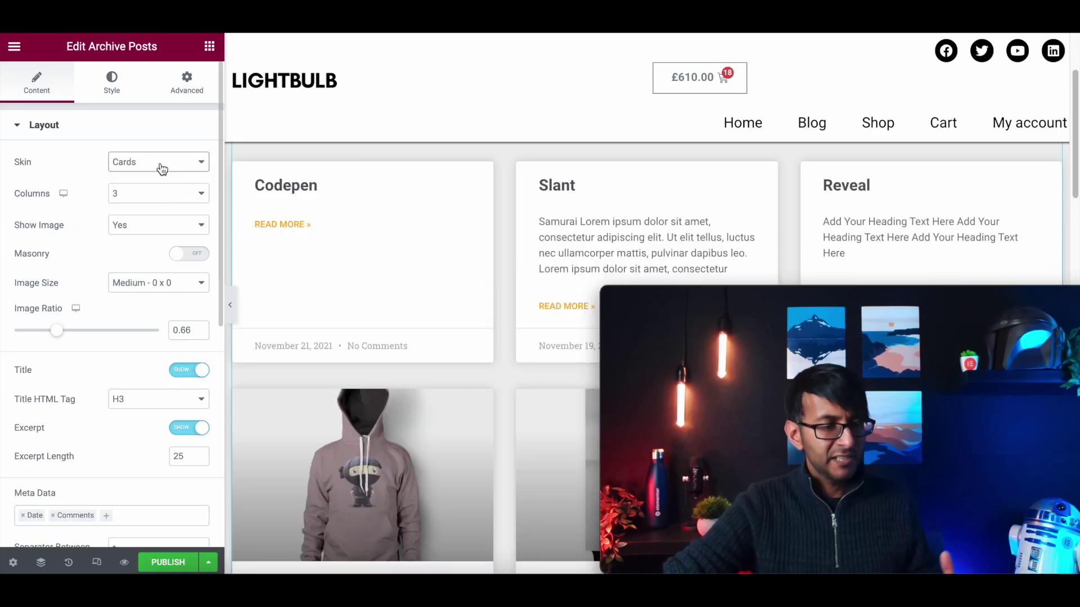
{"action": "left_click", "coordinate": [162, 169]}
{"action": "left_click", "coordinate": [155, 202]}
{"action": "left_click", "coordinate": [160, 166]}
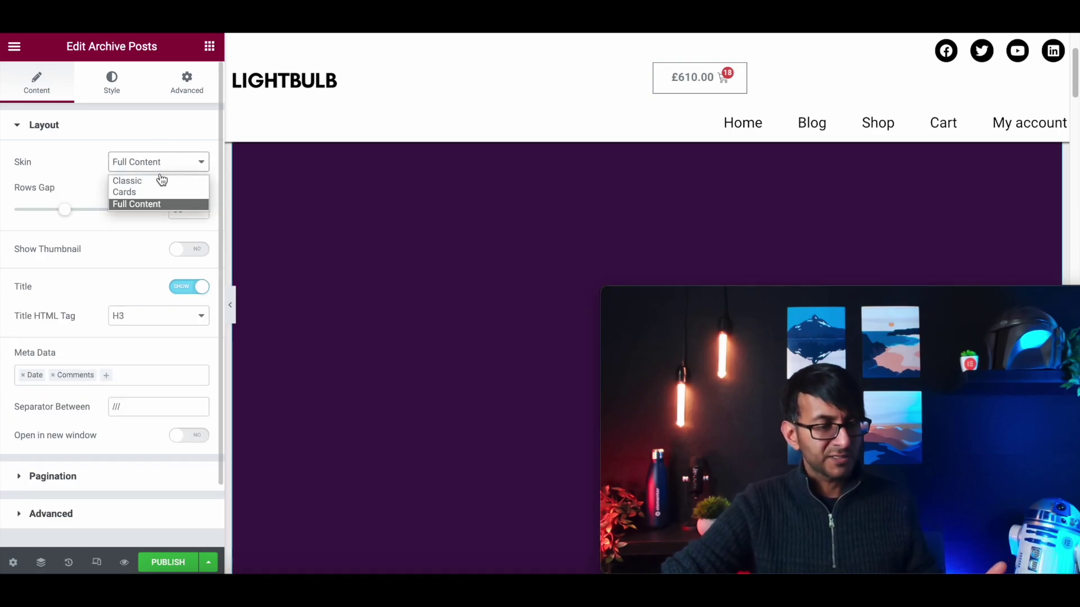
{"action": "left_click", "coordinate": [160, 180]}
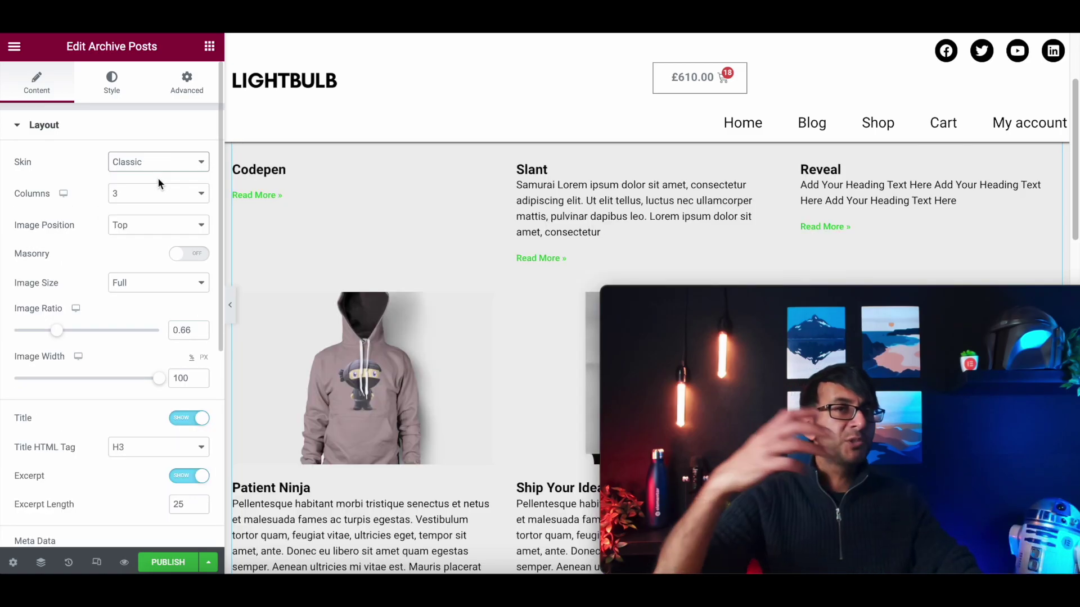
- Scroll through the Classic Layout options and expand the Advanced section
{"action": "scroll", "coordinate": [140, 425], "scroll_direction": "down", "scroll_amount": 1}
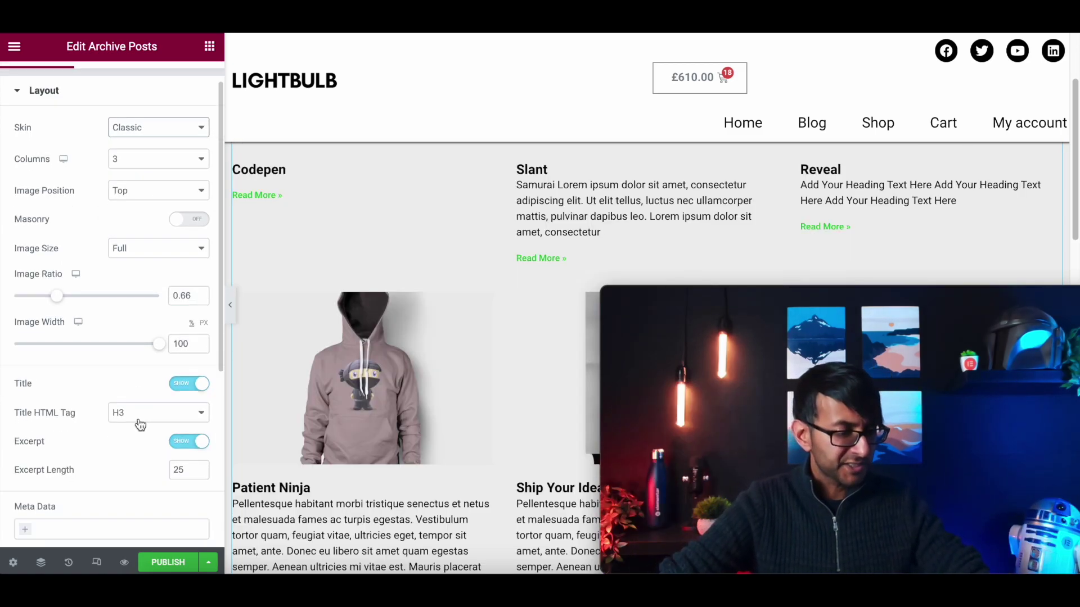
{"action": "scroll", "coordinate": [140, 425], "scroll_direction": "down", "scroll_amount": 4}
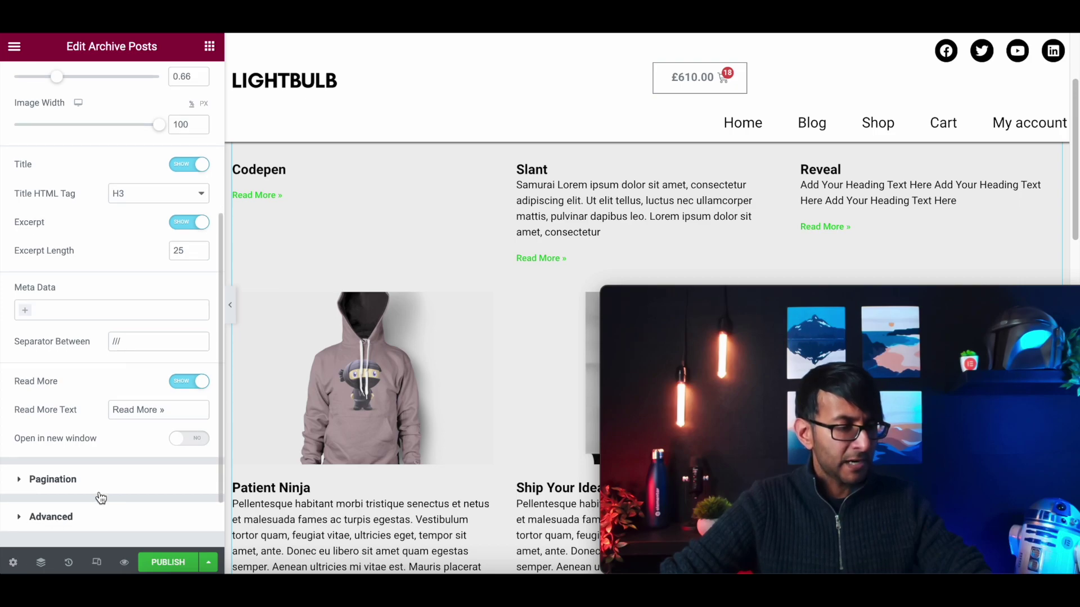
{"action": "scroll", "coordinate": [100, 498], "scroll_direction": "down", "scroll_amount": 2}
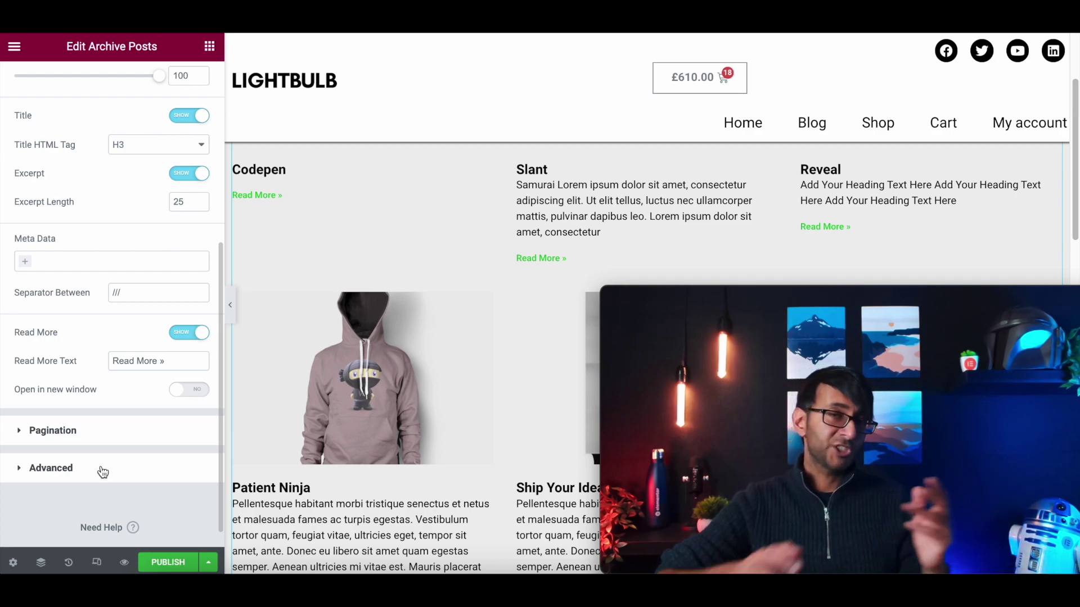
{"action": "scroll", "coordinate": [51, 250], "scroll_direction": "up", "scroll_amount": 5}
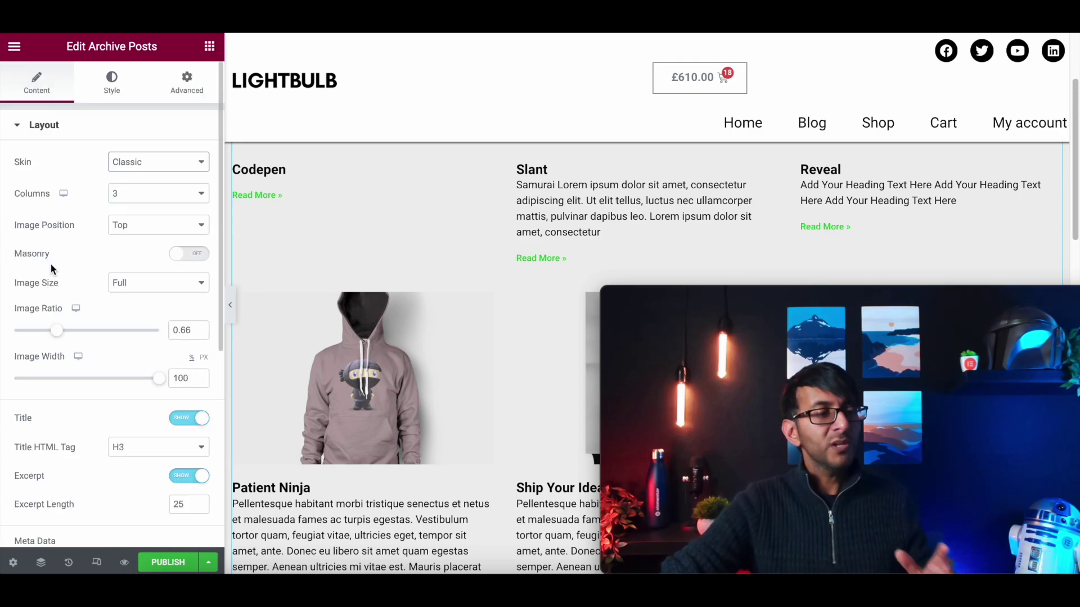
{"action": "scroll", "coordinate": [62, 337], "scroll_direction": "down", "scroll_amount": 6}
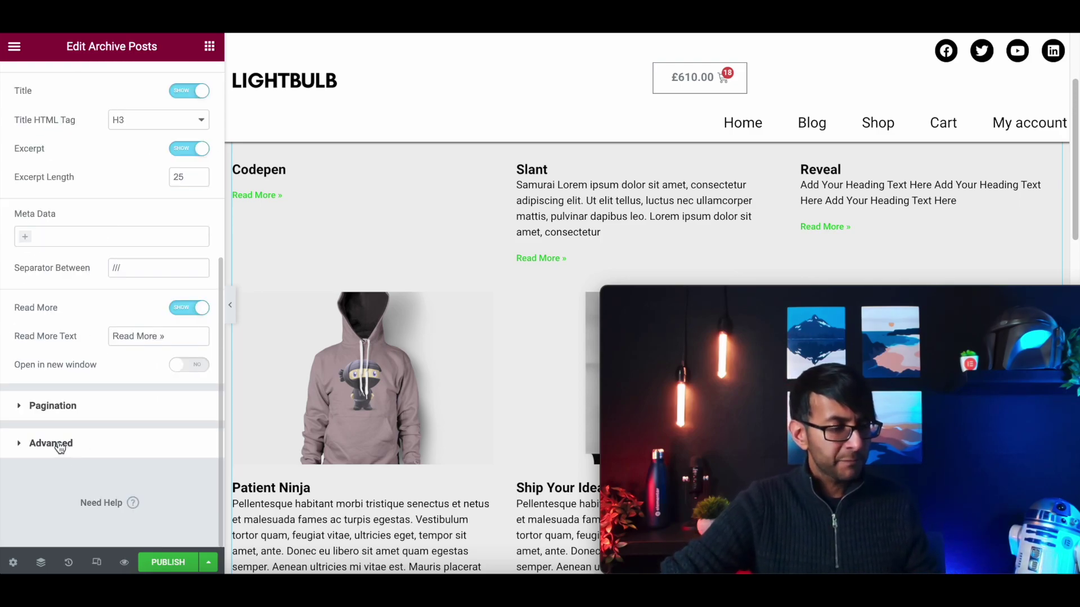
{"action": "left_click", "coordinate": [54, 443]}
- Review the Nothing Found Message text and its Style settings, then open the template settings
{"action": "left_click", "coordinate": [141, 271]}
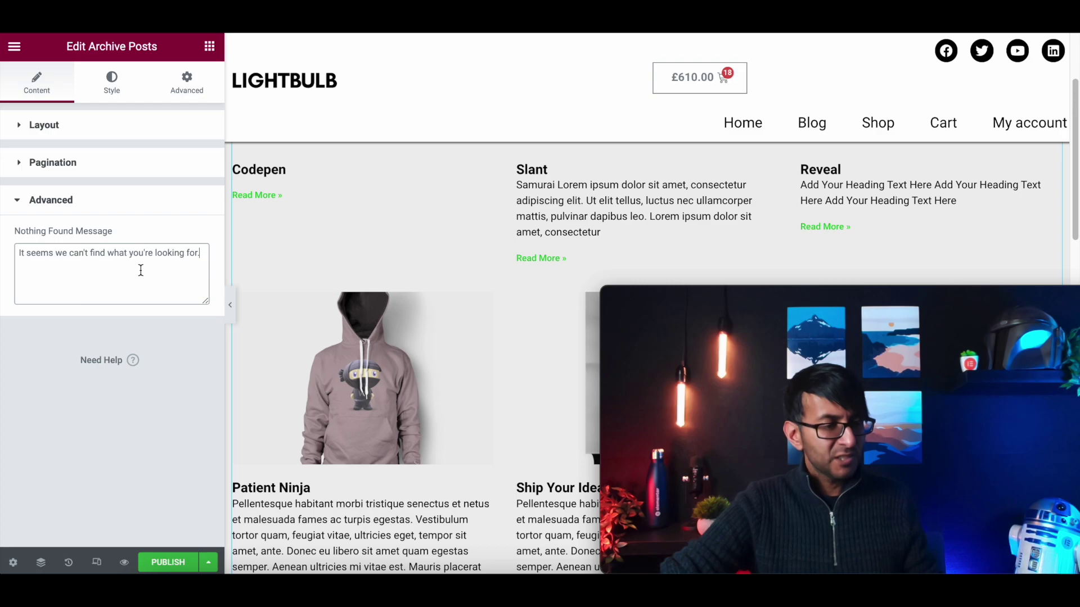
{"action": "left_click", "coordinate": [112, 82]}
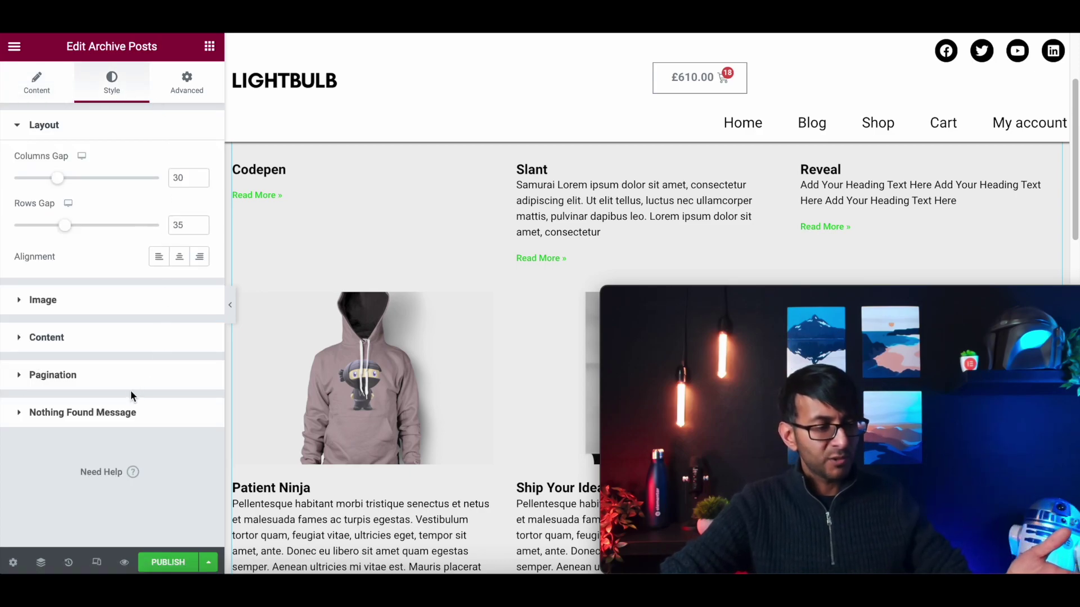
{"action": "left_click", "coordinate": [133, 413]}
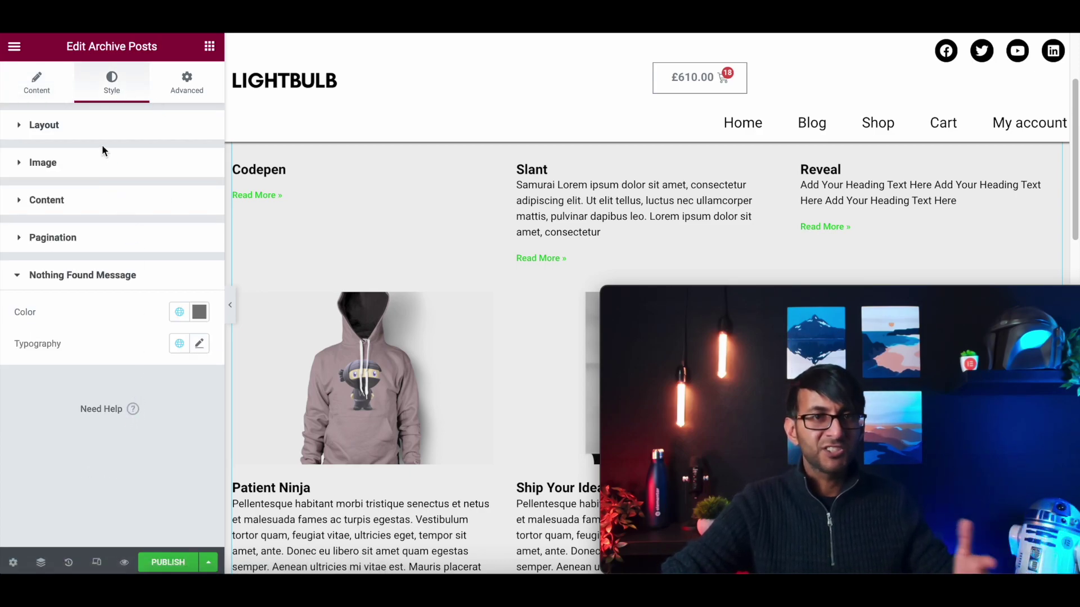
{"action": "left_click", "coordinate": [13, 564]}
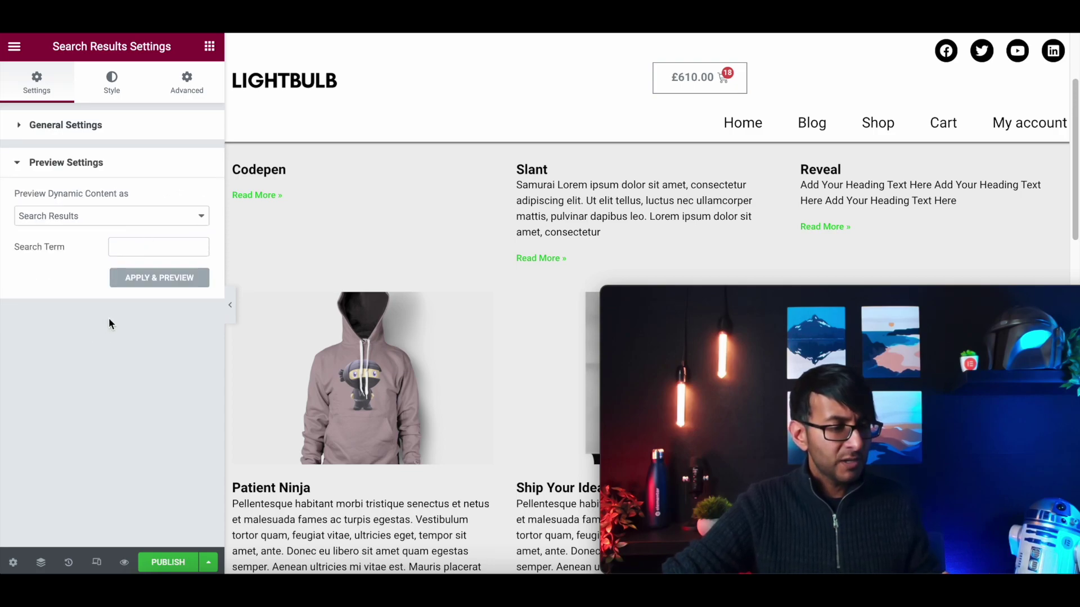
- Keep Preview Dynamic Content as Search Results and focus the empty Search Term field
{"action": "left_click", "coordinate": [152, 217]}
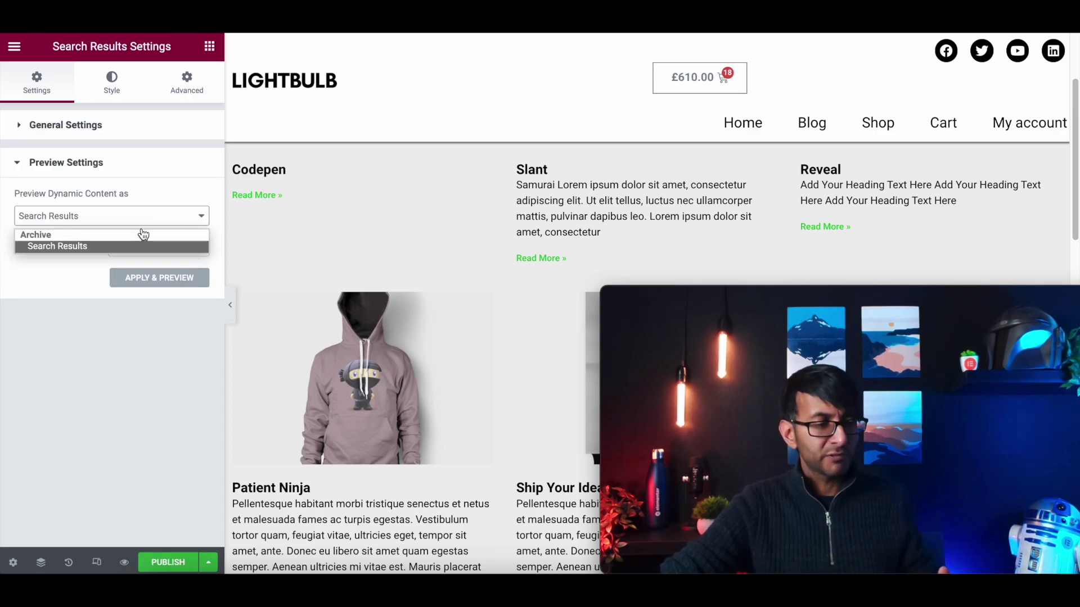
{"action": "left_click", "coordinate": [59, 320]}
{"action": "left_click", "coordinate": [47, 127]}
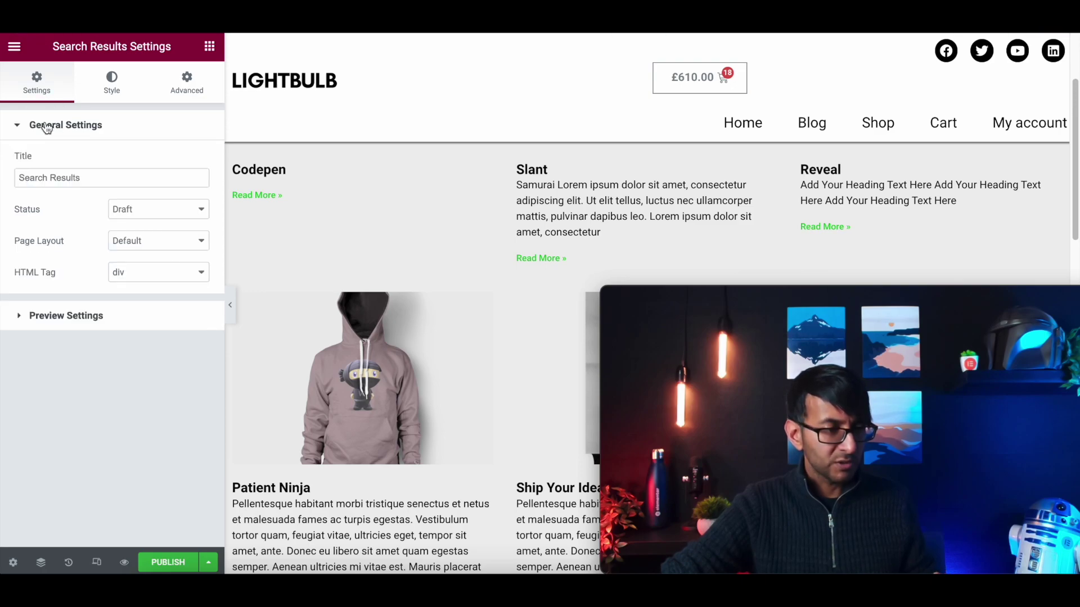
{"action": "left_click", "coordinate": [66, 315]}
{"action": "left_click", "coordinate": [139, 247]}
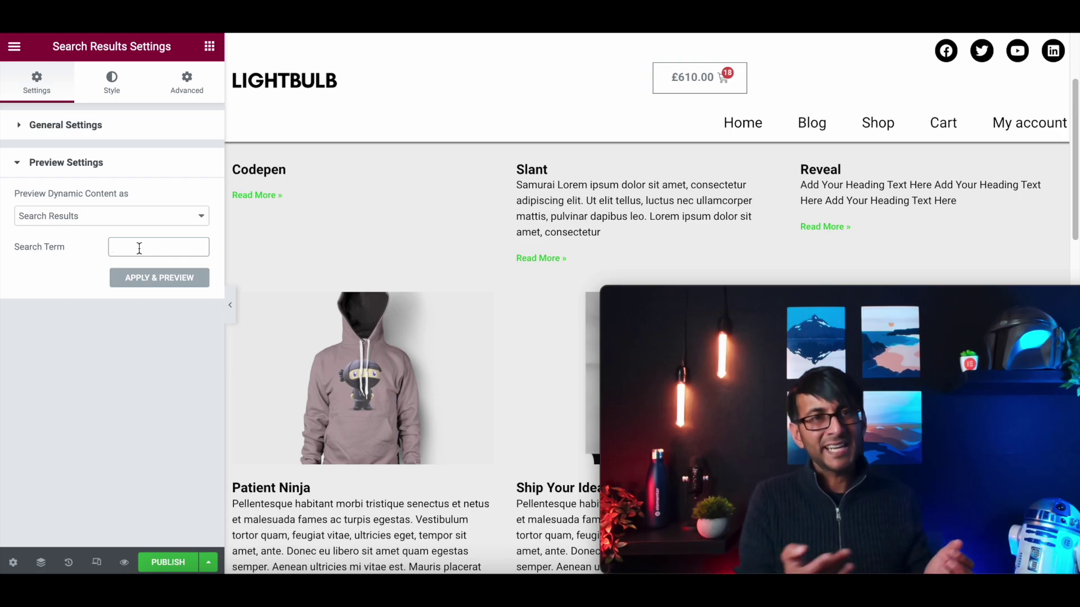
- Publish the template with an Include / All Archives display condition
{"action": "left_click", "coordinate": [177, 564]}
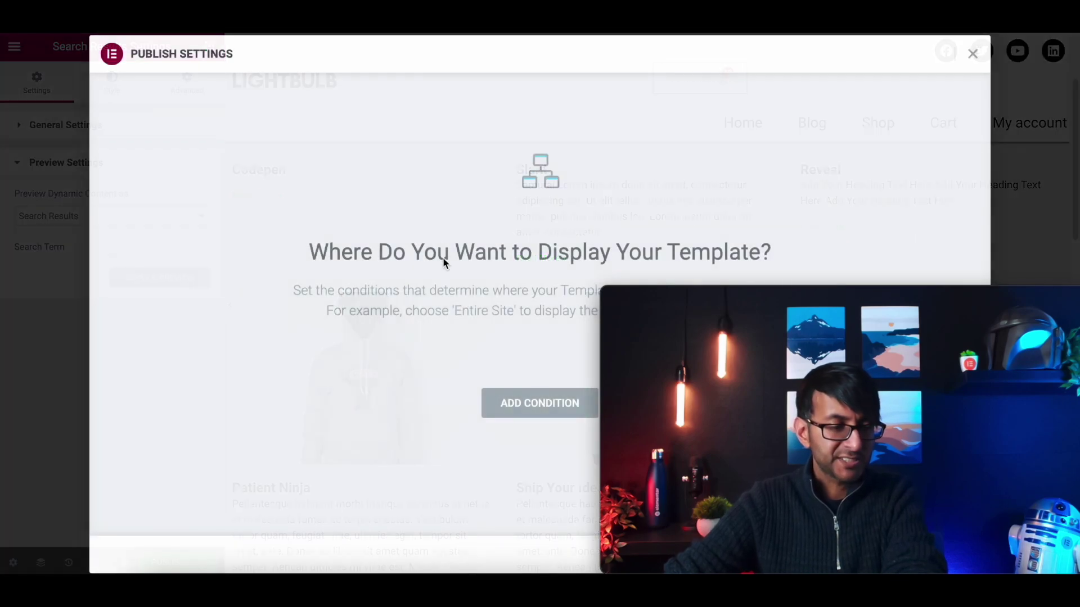
{"action": "left_click", "coordinate": [542, 409]}
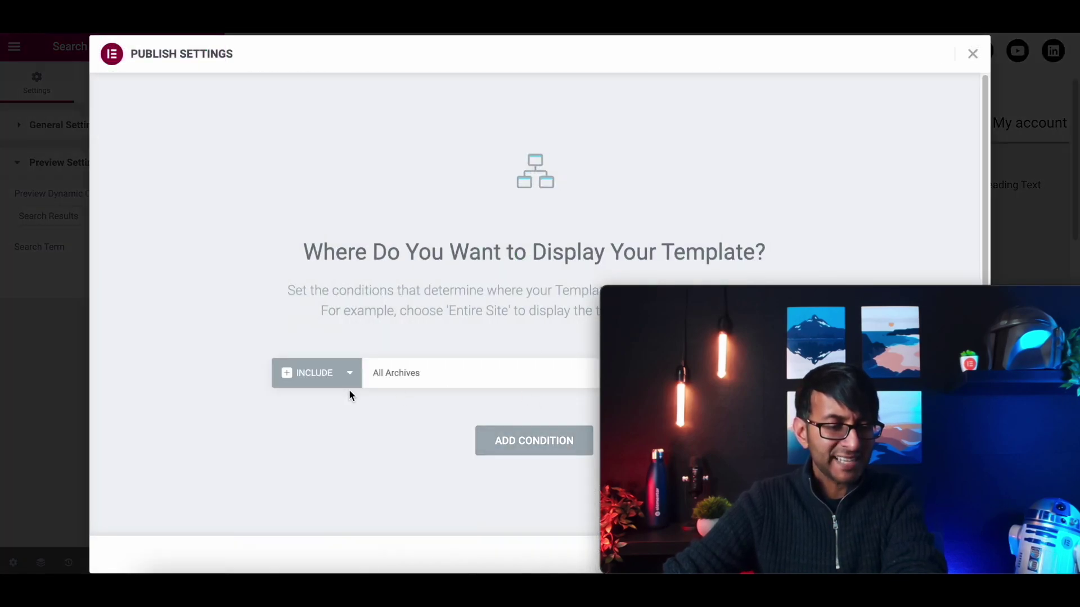
{"action": "left_click", "coordinate": [401, 382]}
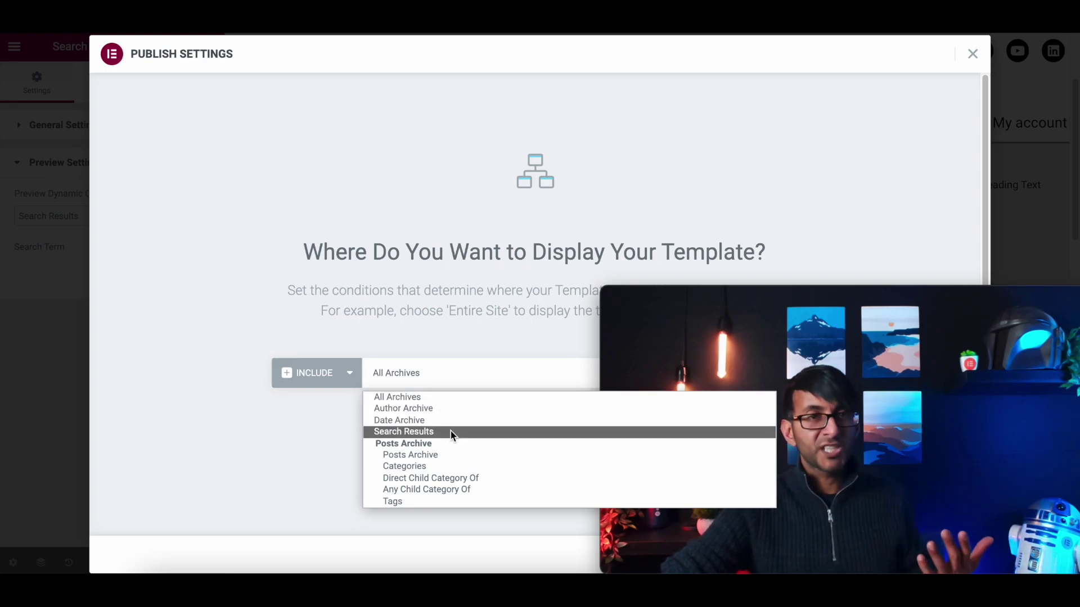
{"action": "left_click", "coordinate": [456, 398]}
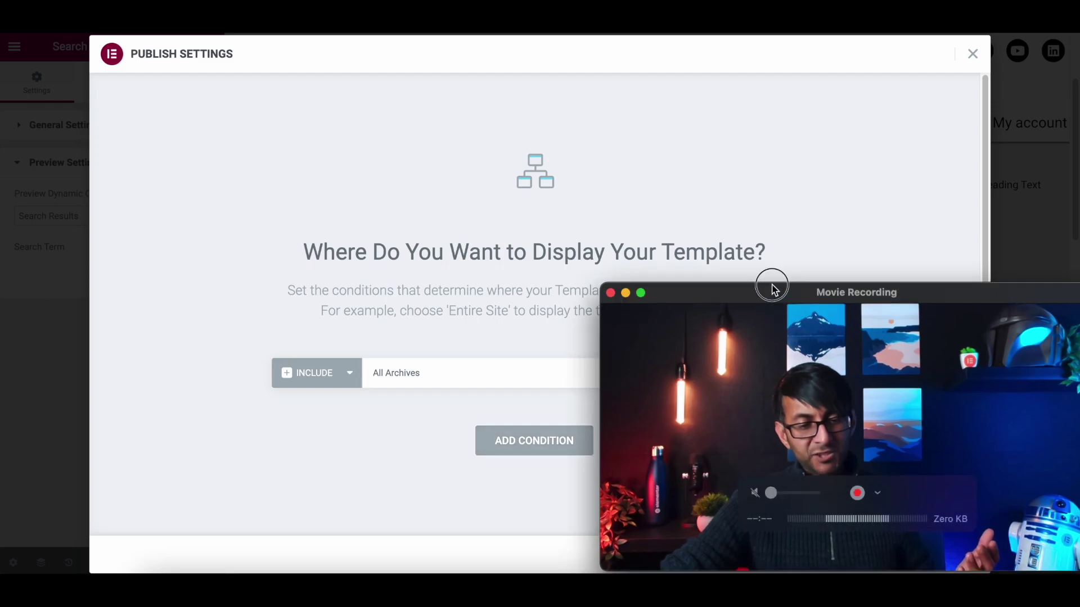
{"action": "left_click_drag", "start_coordinate": [766, 285], "coordinate": [775, 135]}
{"action": "left_click", "coordinate": [883, 554]}
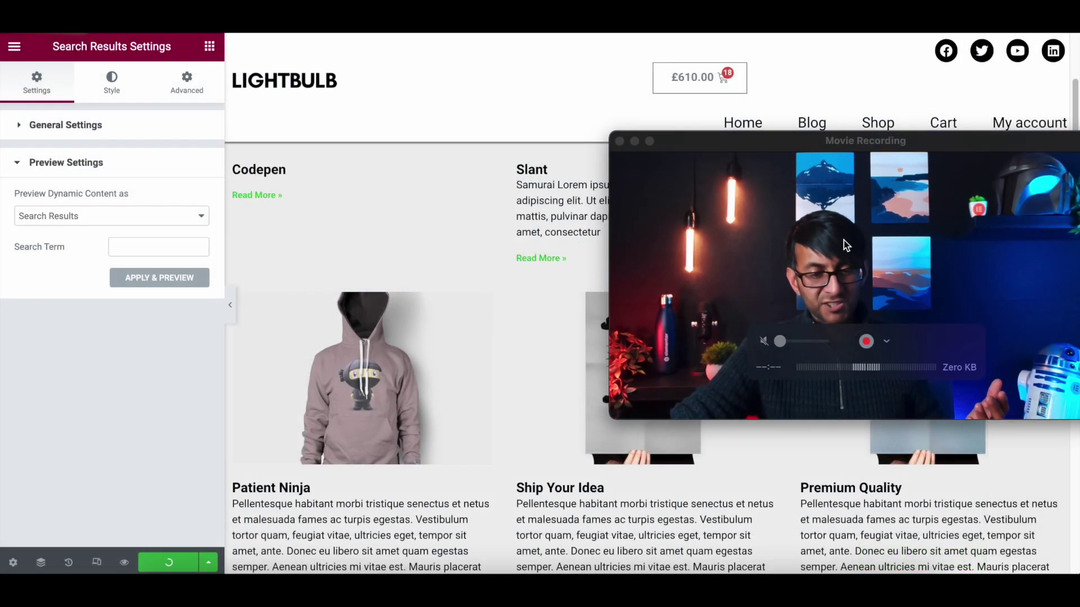
- Wait for the 'Your Site Part is Live' notice until the button reads Update
{"action": "left_click_drag", "start_coordinate": [838, 136], "coordinate": [866, 309]}
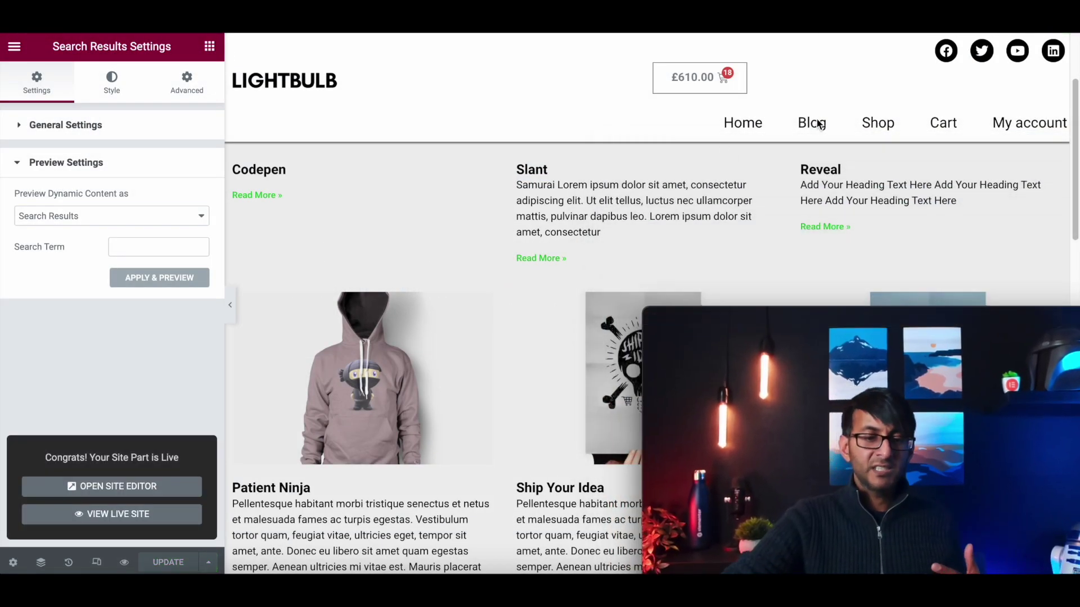